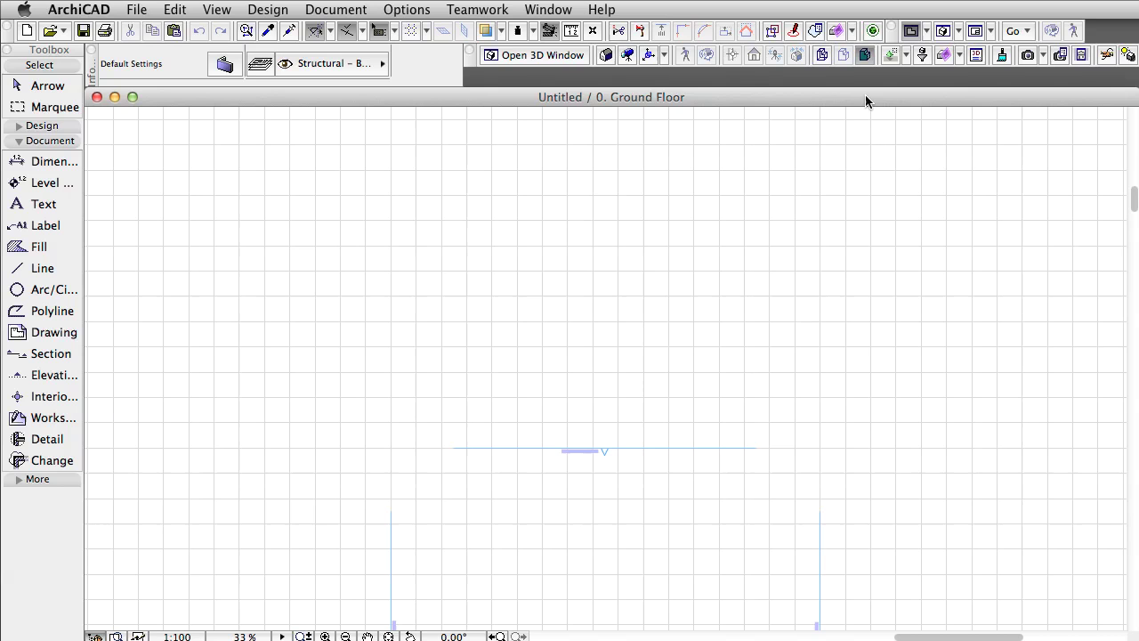
Open Surface Settings from Options > Element Attributes, showing Tiles – Red 18's CineRender channels.
click(422, 8)
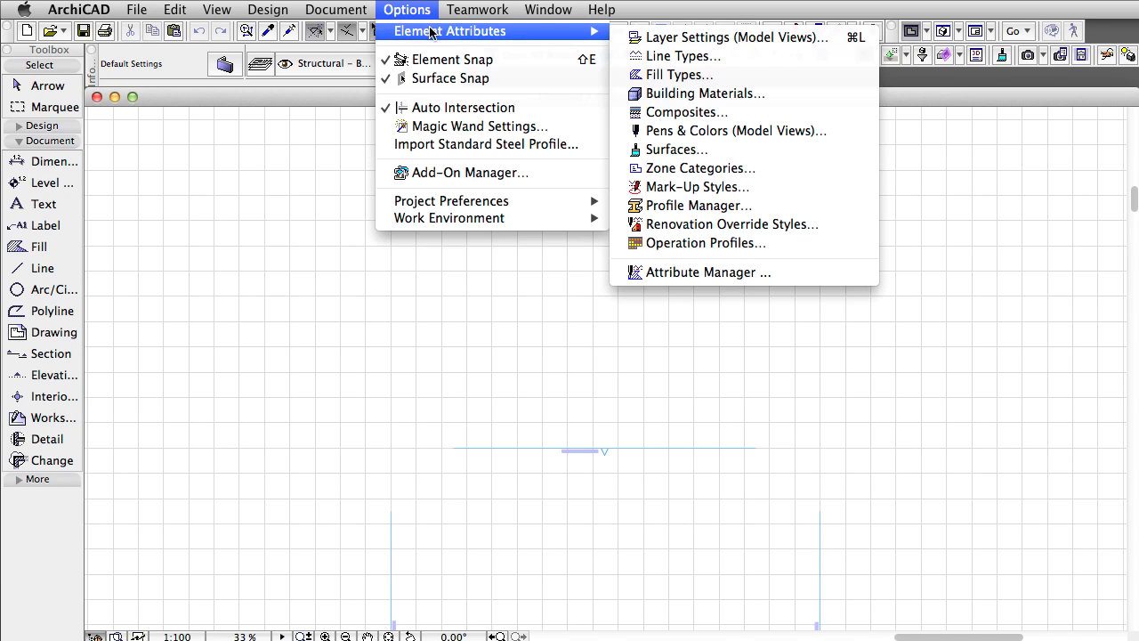
mouse_move(450, 31)
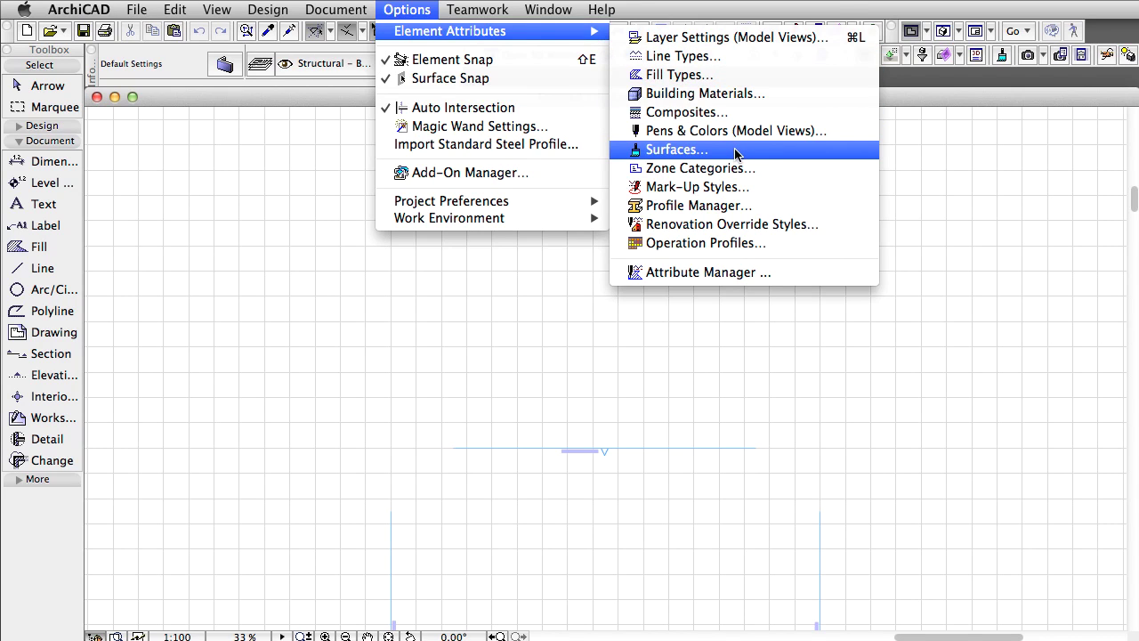
click(734, 150)
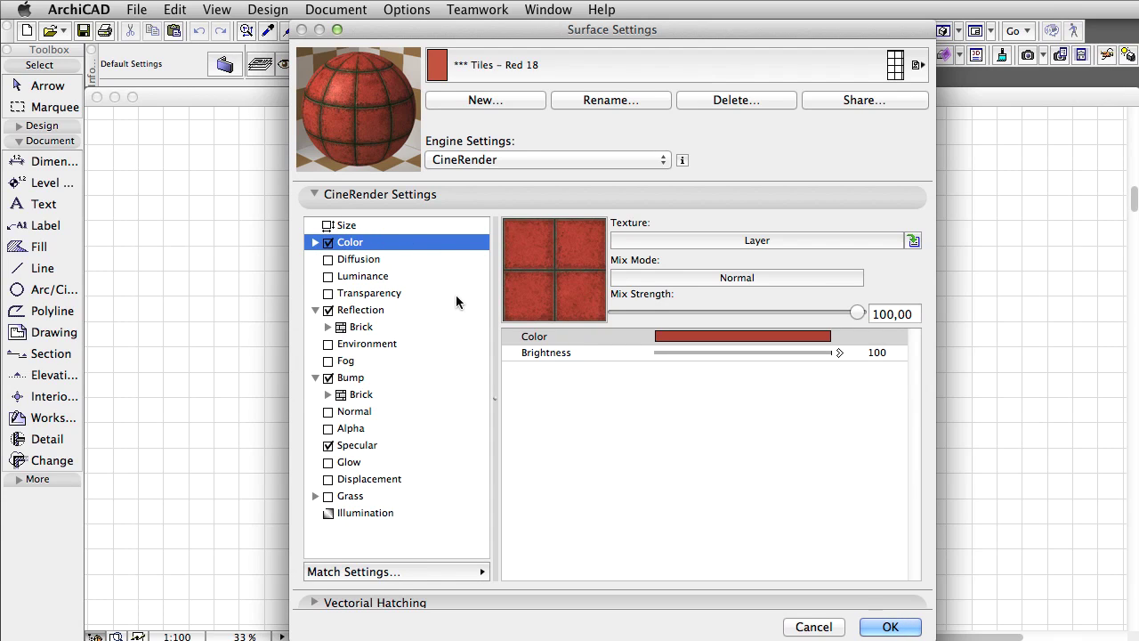
Expand the Color channel's Layer shader to list its Noise, Weathering and Brick sub-shaders.
click(314, 243)
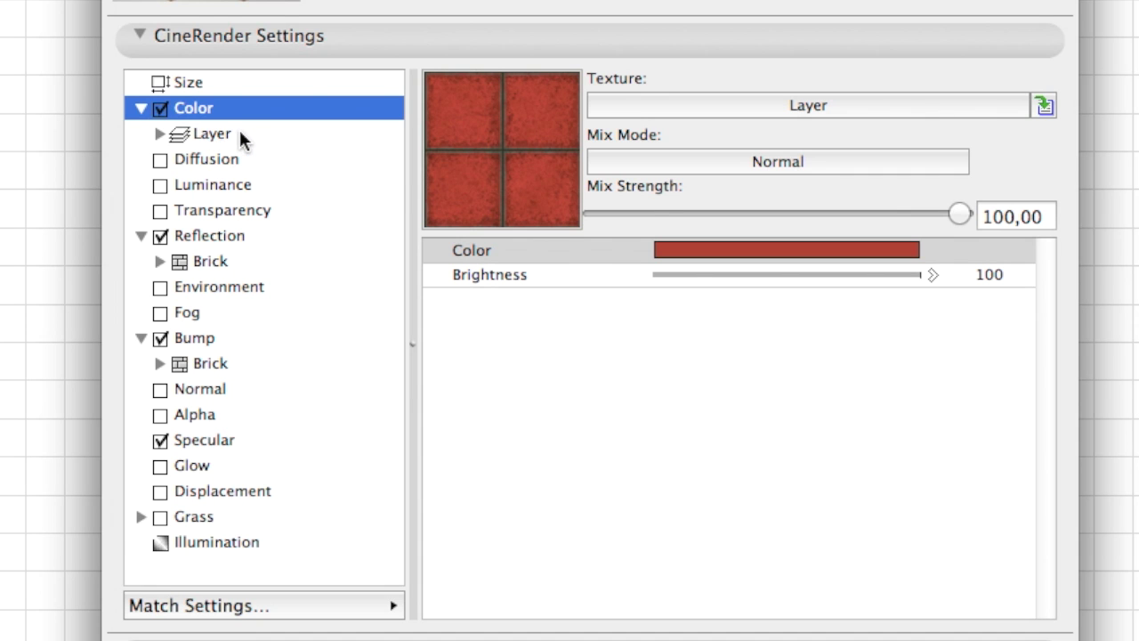
click(238, 130)
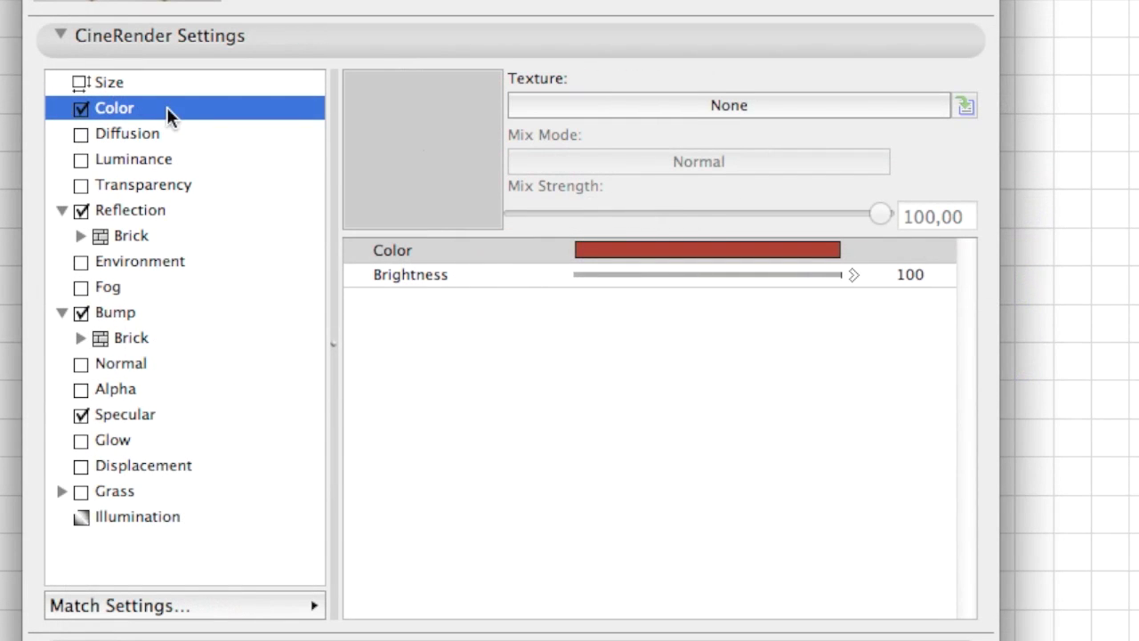
click(700, 105)
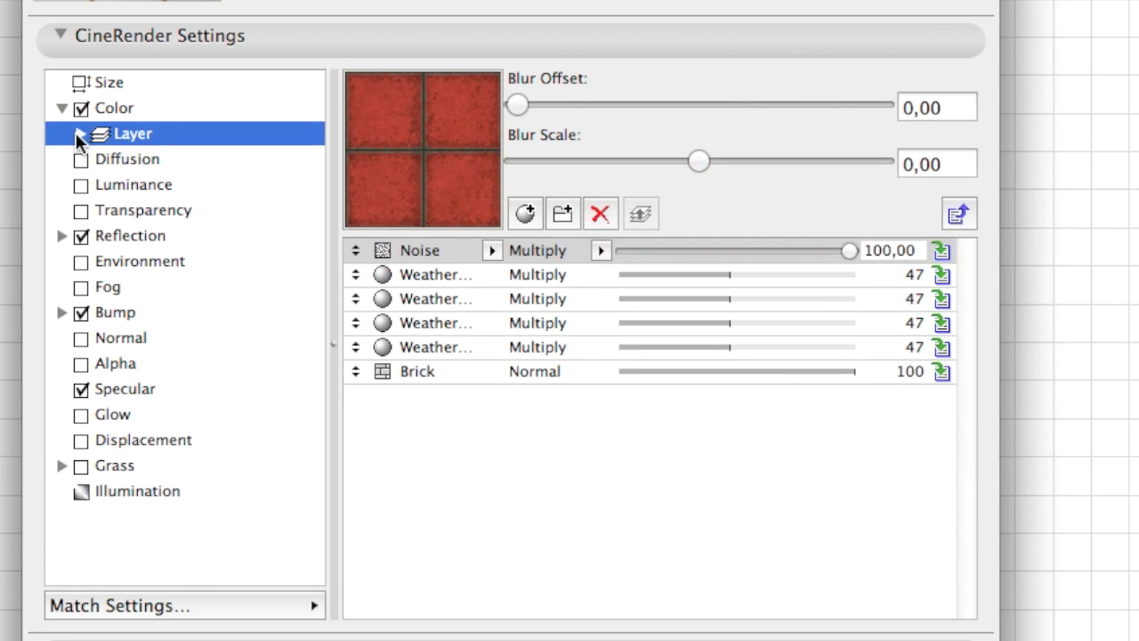
Select the Brick sub-shader under Layer and change its Scale from 100 to 50.
click(80, 135)
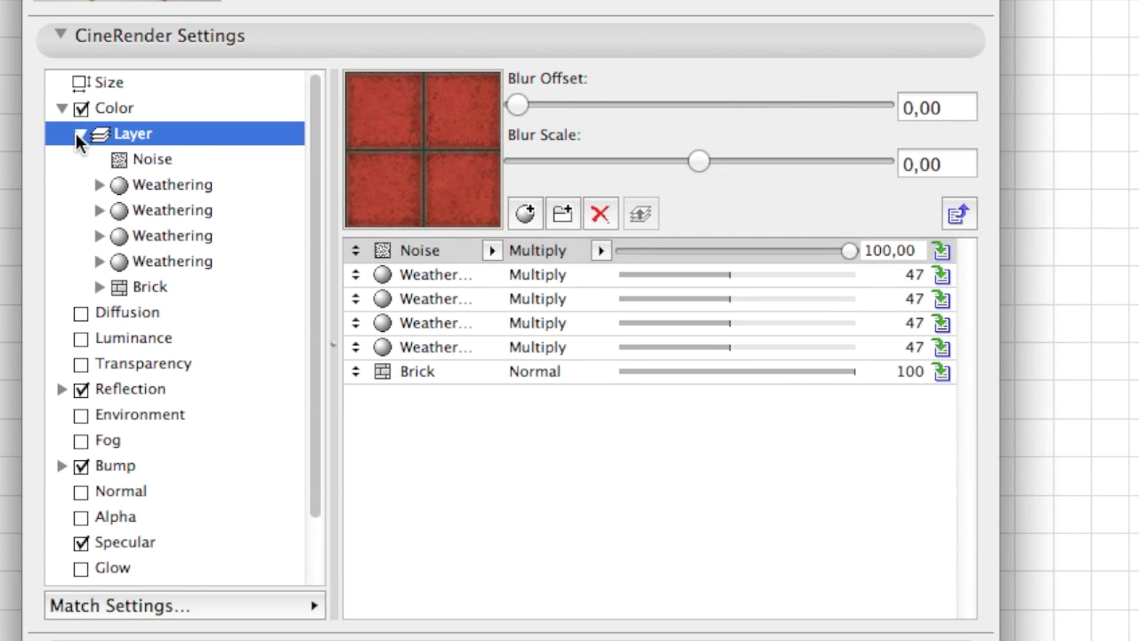
click(155, 290)
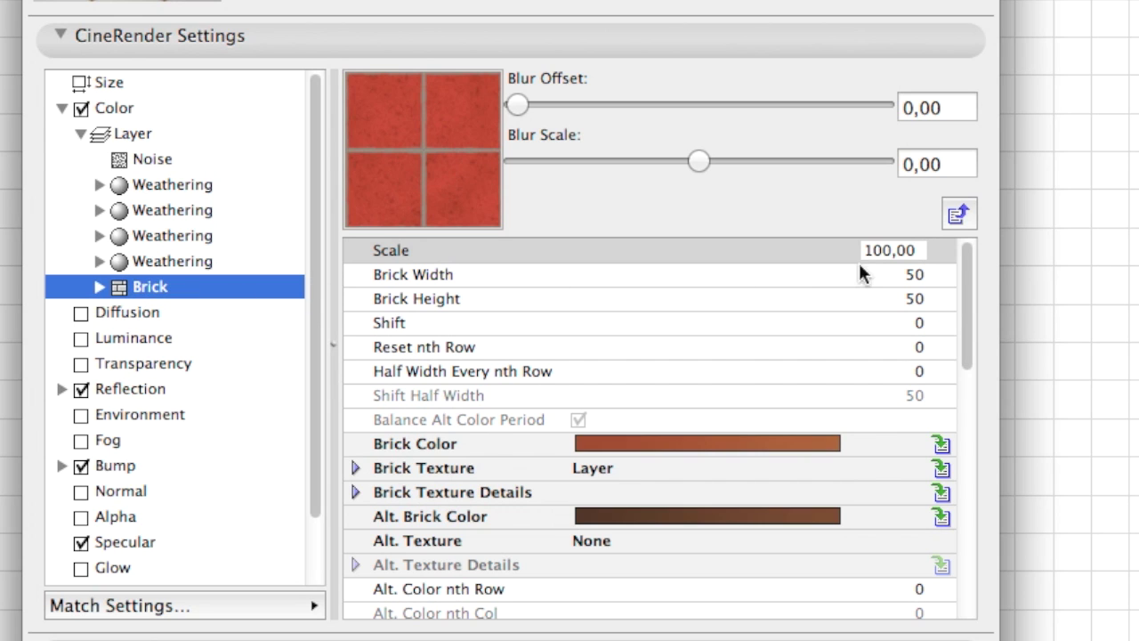
click(909, 252)
drag(917, 252, 827, 252)
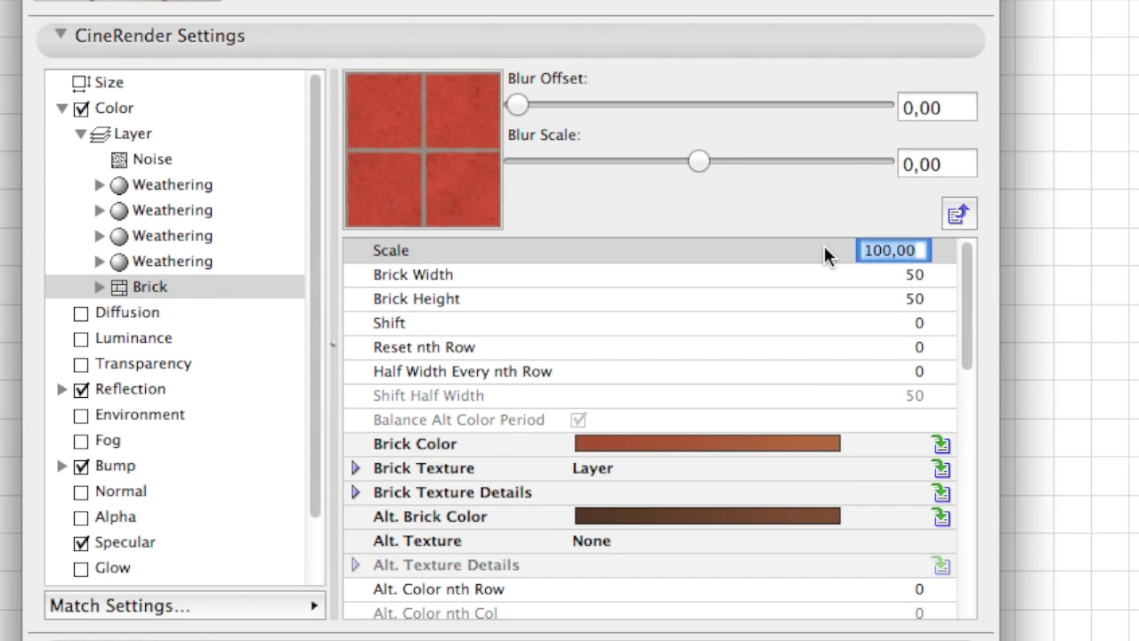
text(50)
key(Return)
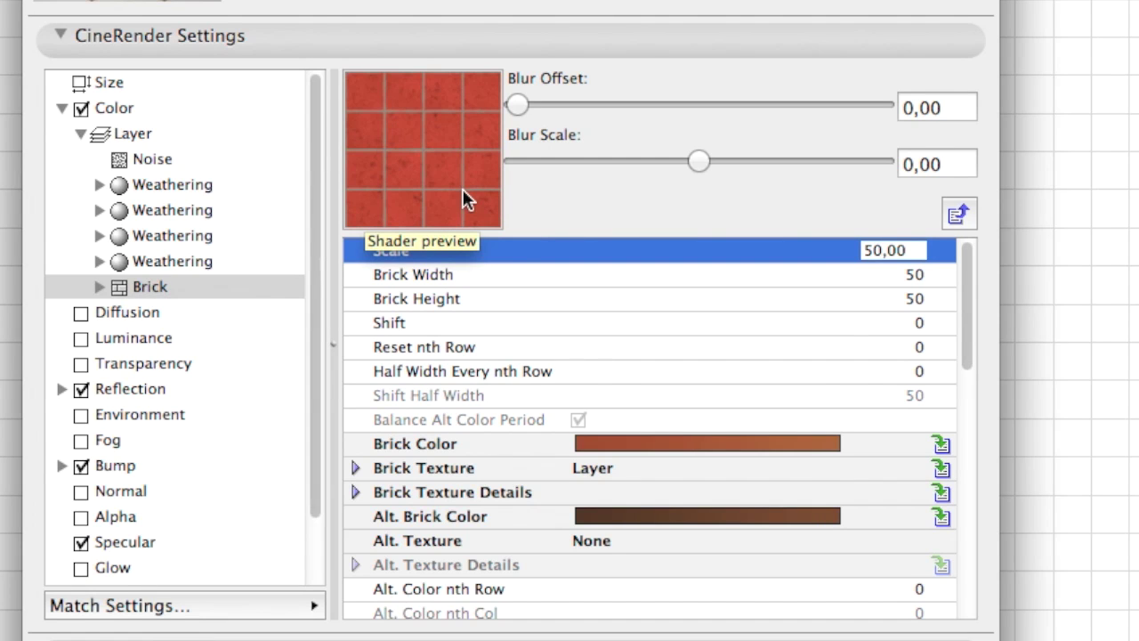
Try a Brick Height of 30, then return it to 50.
click(523, 281)
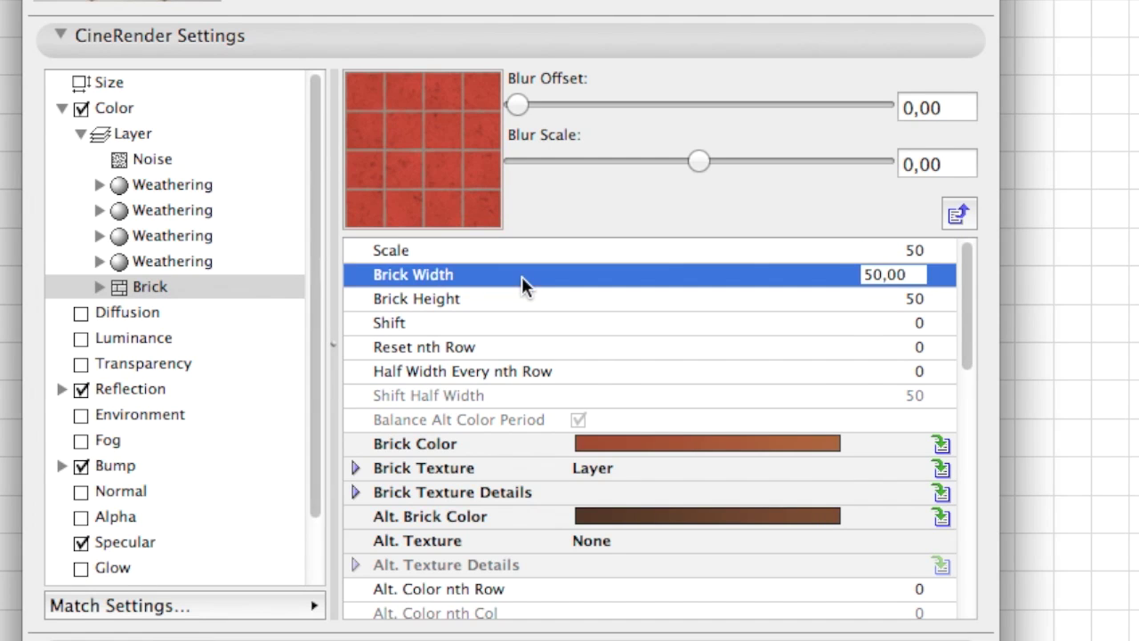
click(527, 305)
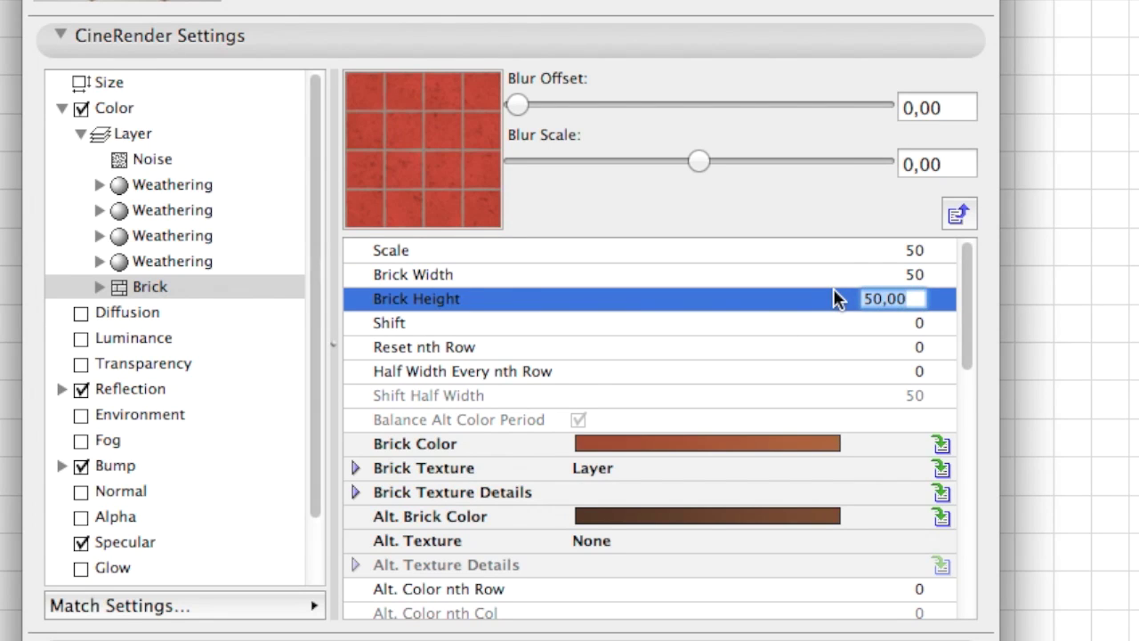
text(30)
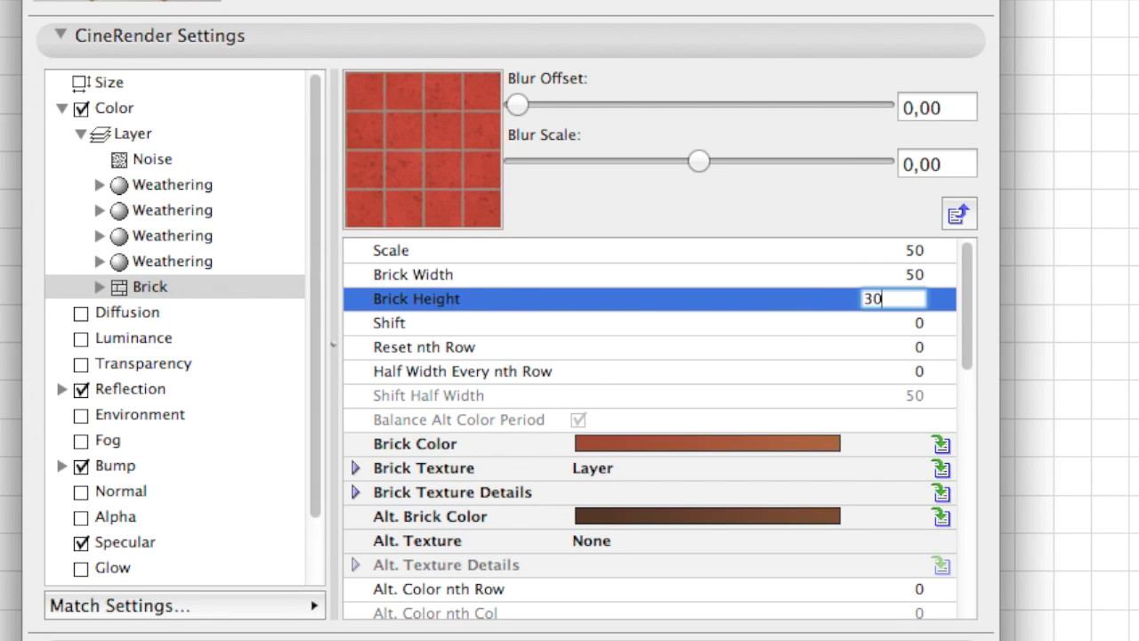
key(Return)
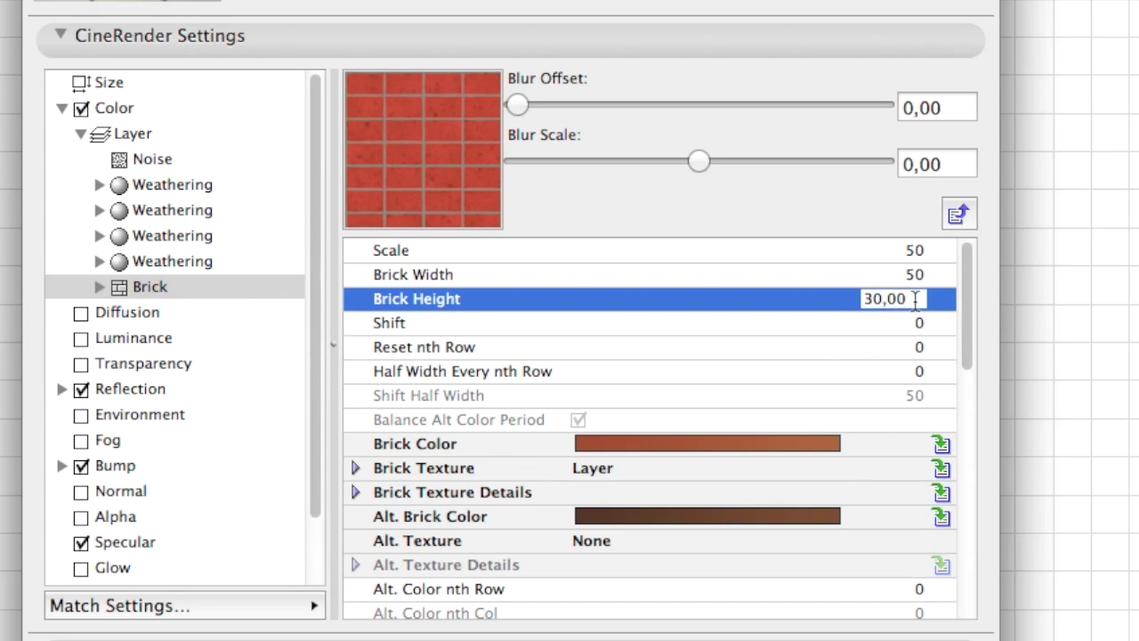
drag(903, 299, 809, 302)
text(50)
key(Return)
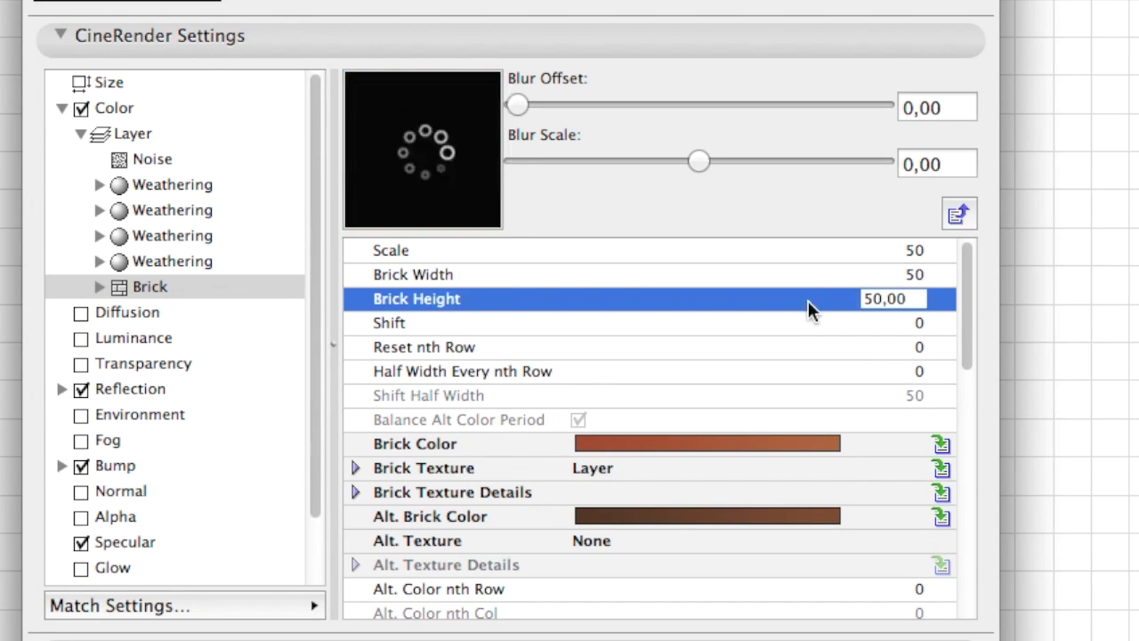
Restore the Brick Scale to 100 and set the row Shift to 30.
click(833, 326)
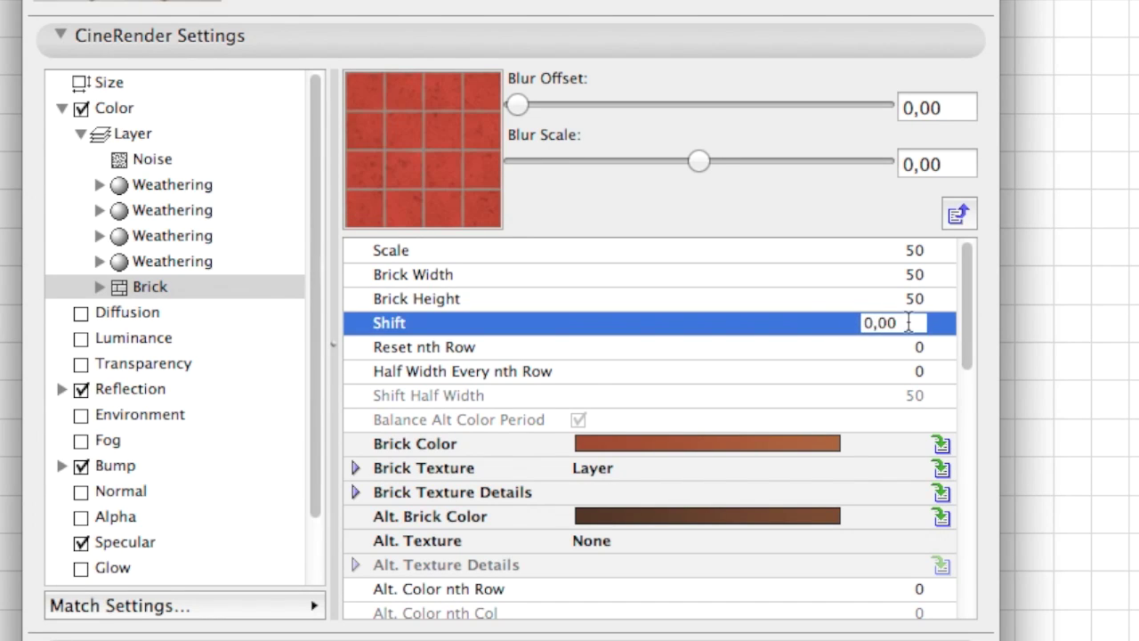
click(917, 251)
text(1)
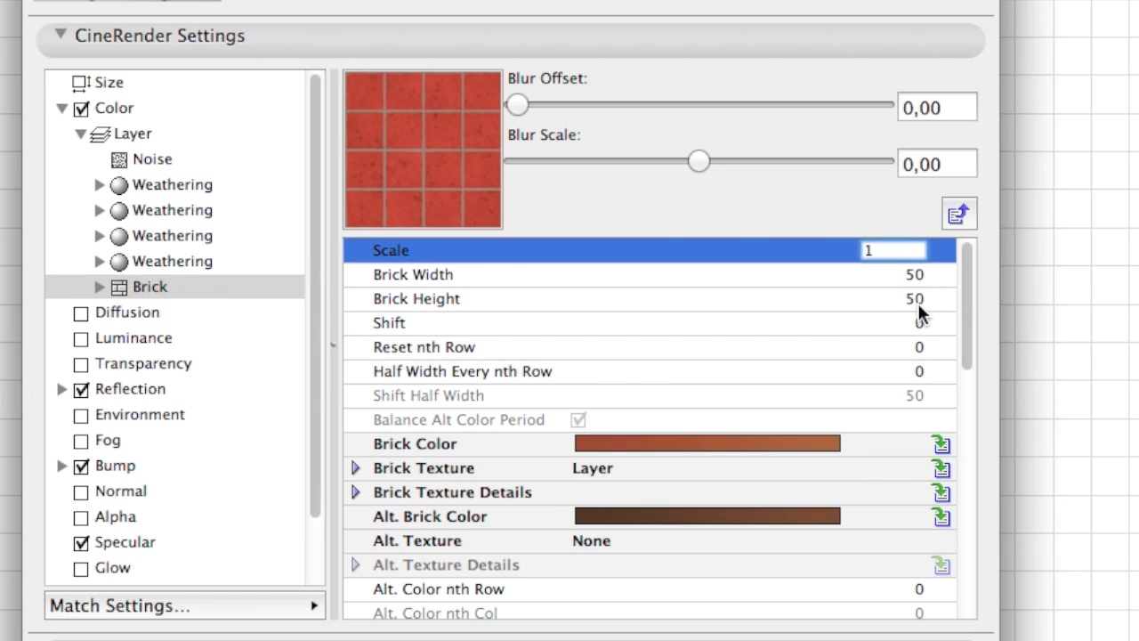
text(00)
key(Return)
click(915, 322)
text(30)
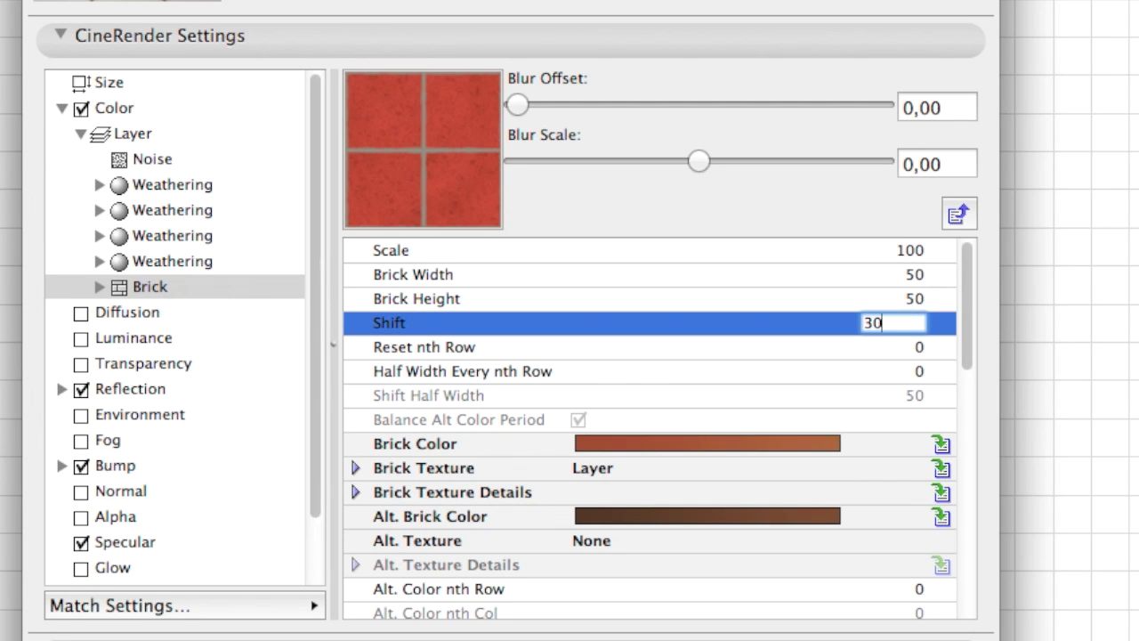
key(Return)
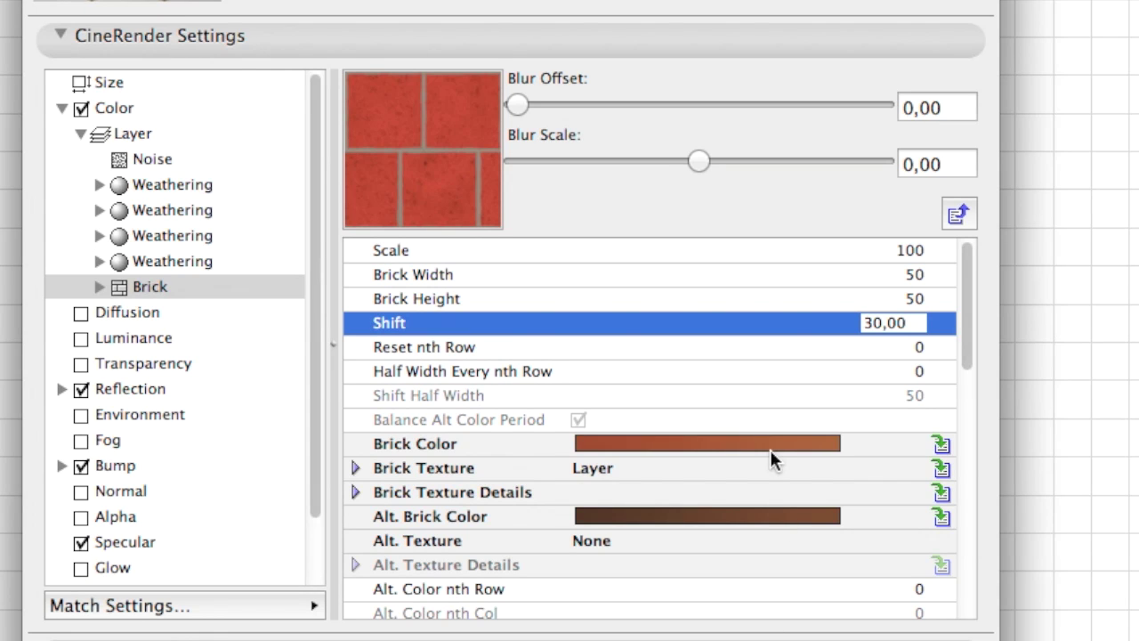
Set the first knot of the Brick Gap Color gradient to bright yellow.
click(867, 450)
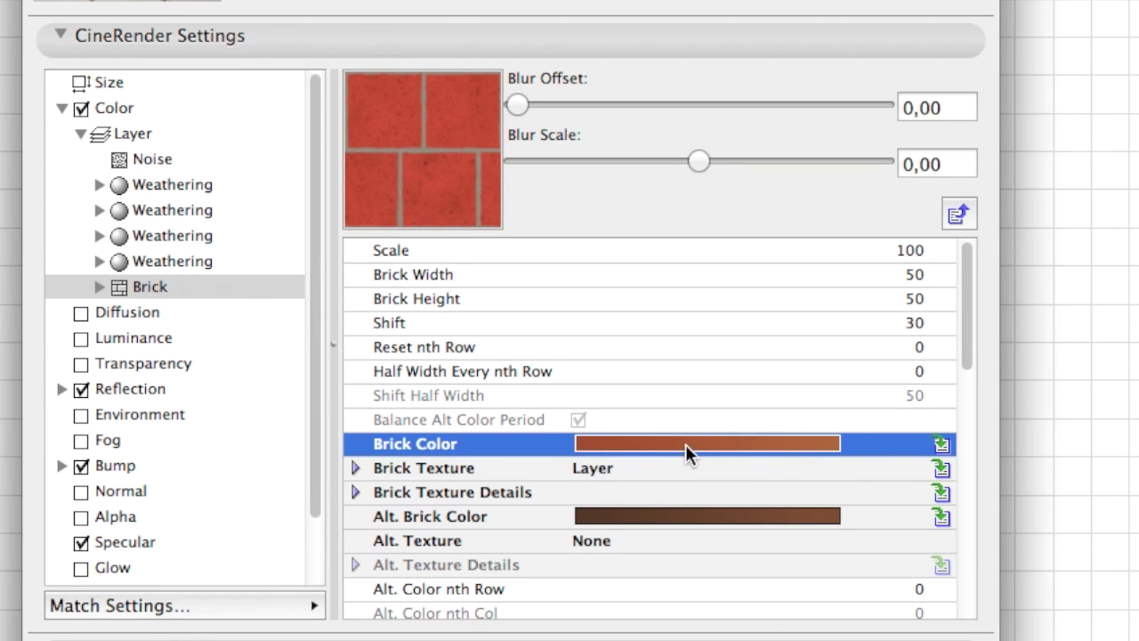
scroll(801, 454, down, 5)
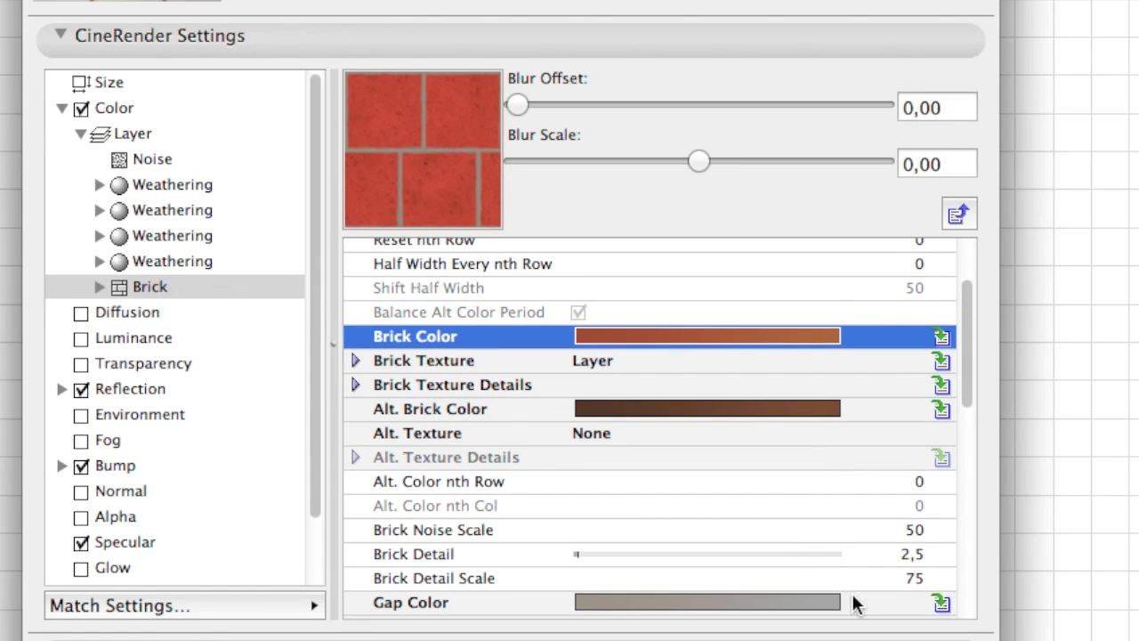
click(852, 602)
double_click(812, 605)
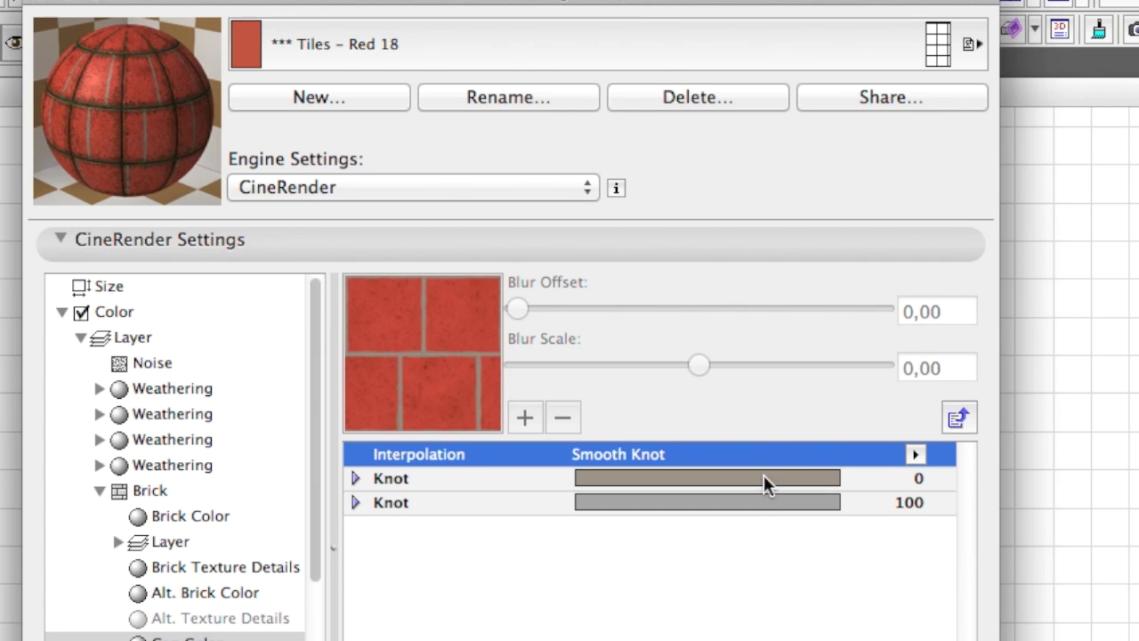
double_click(764, 476)
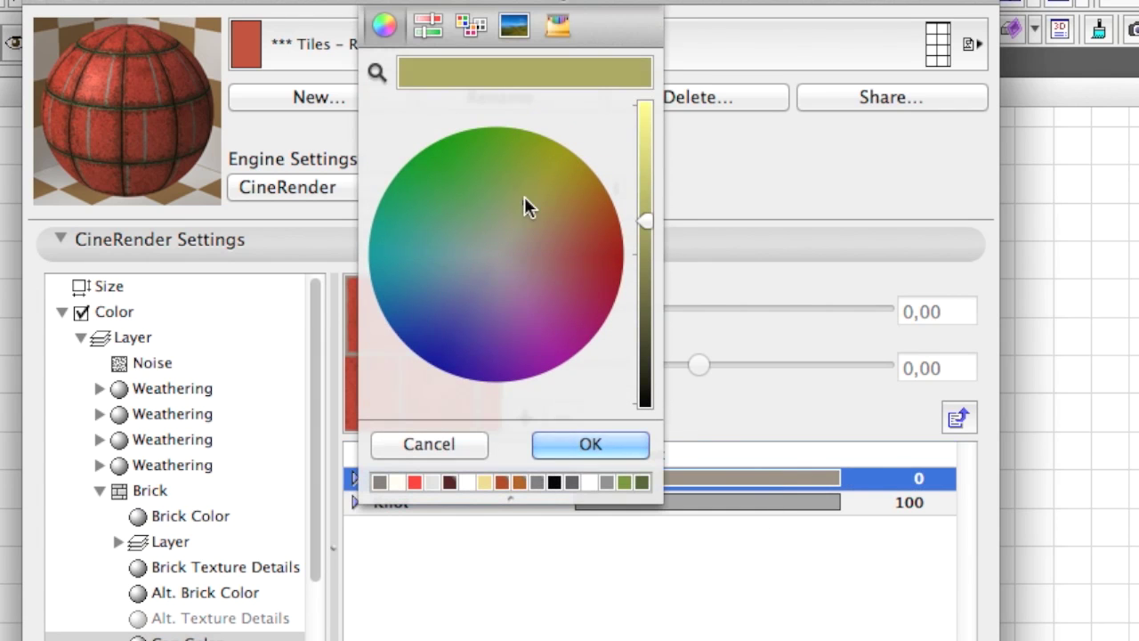
click(547, 149)
click(647, 129)
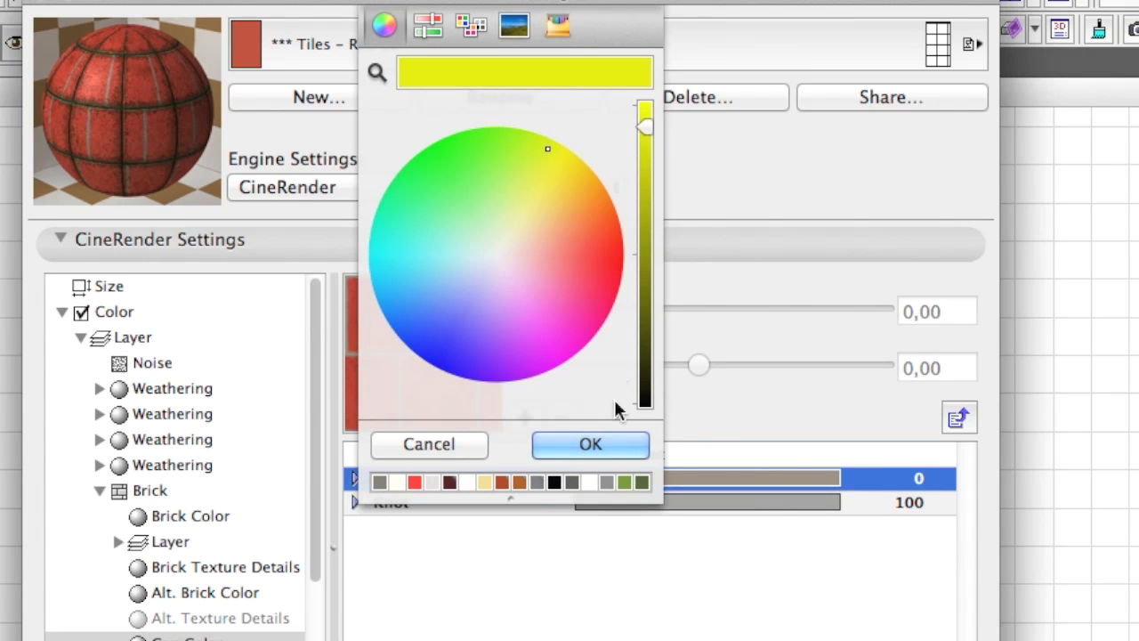
click(611, 441)
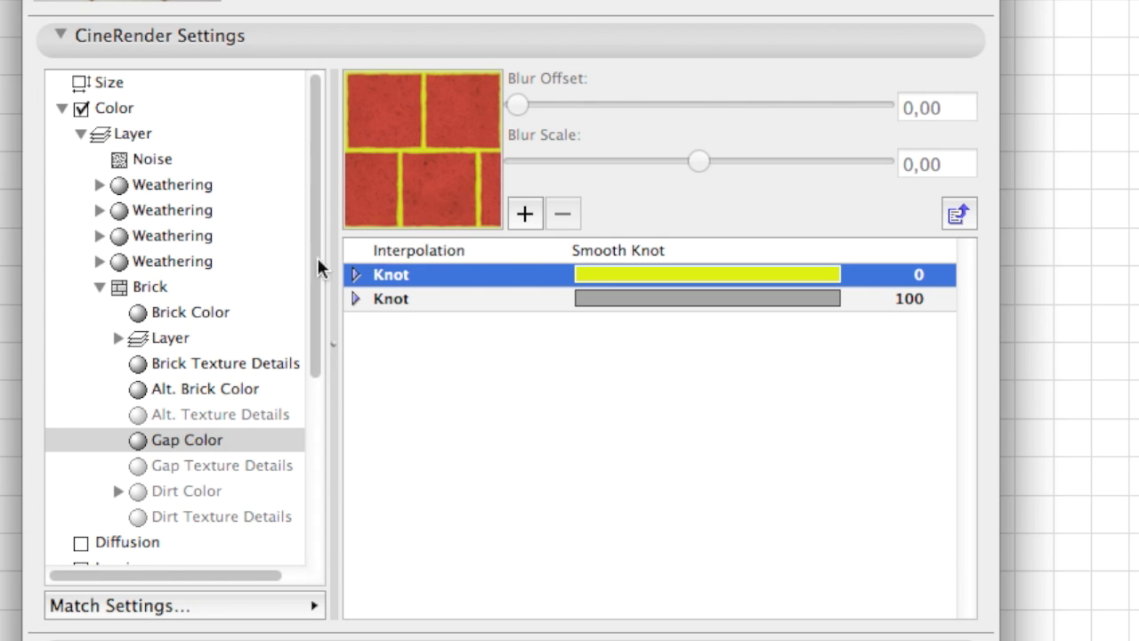
Scroll through the Brick shader's gap and dirt parameters, then collapse Brick.
click(220, 297)
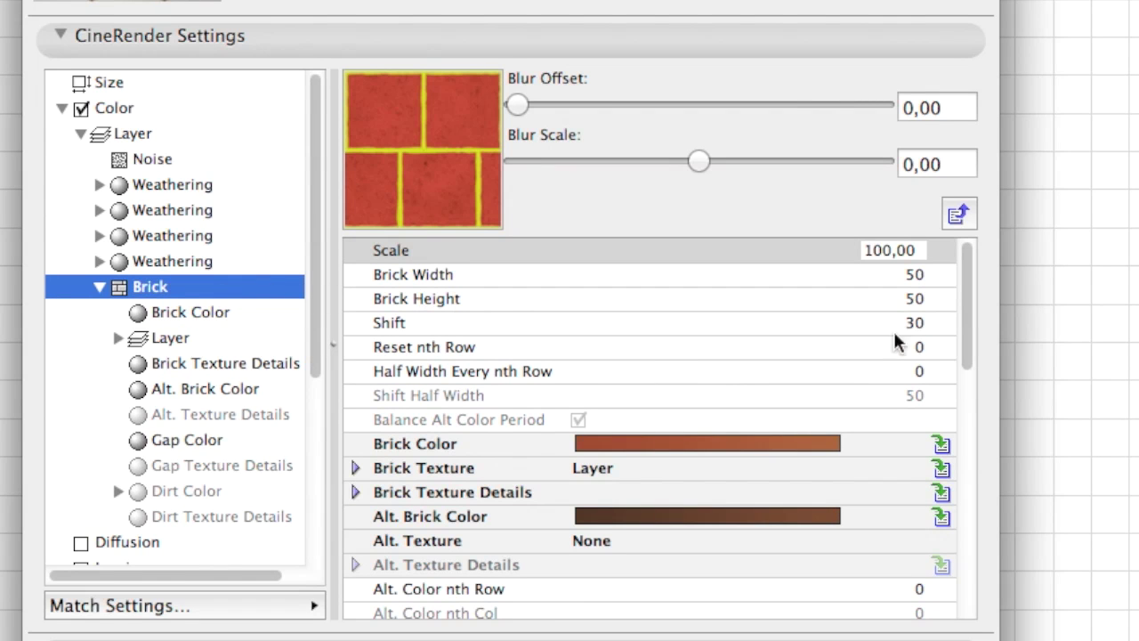
drag(962, 299, 957, 483)
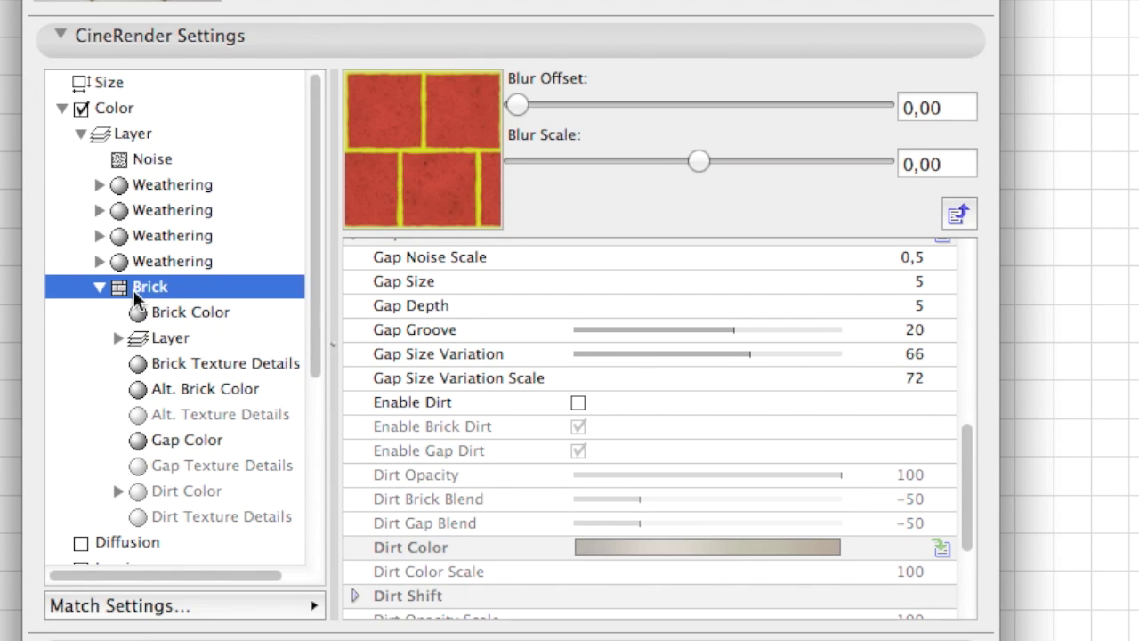
click(100, 284)
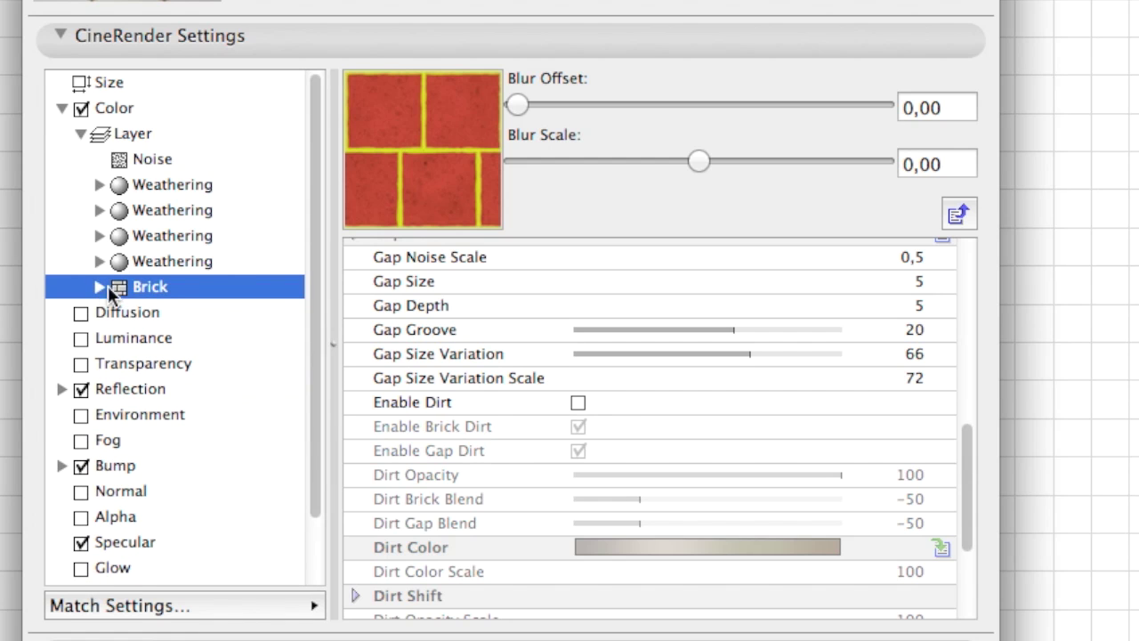
View Weathering shaders four through one, ending on Noise's Poxo settings (seed 802, scale 50).
click(219, 261)
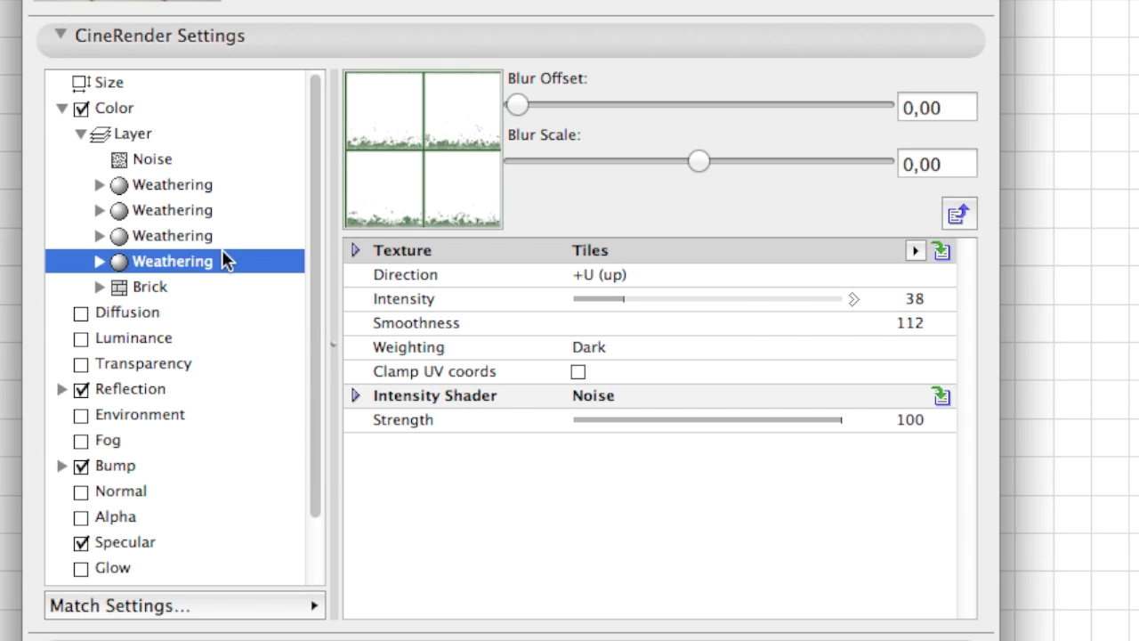
click(224, 237)
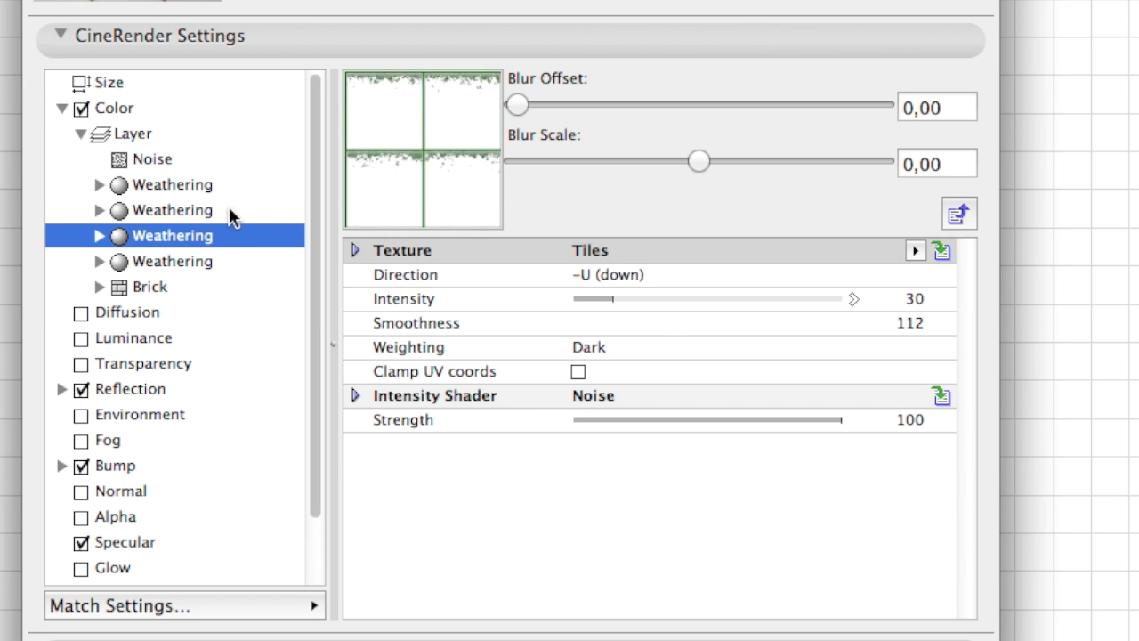
click(228, 210)
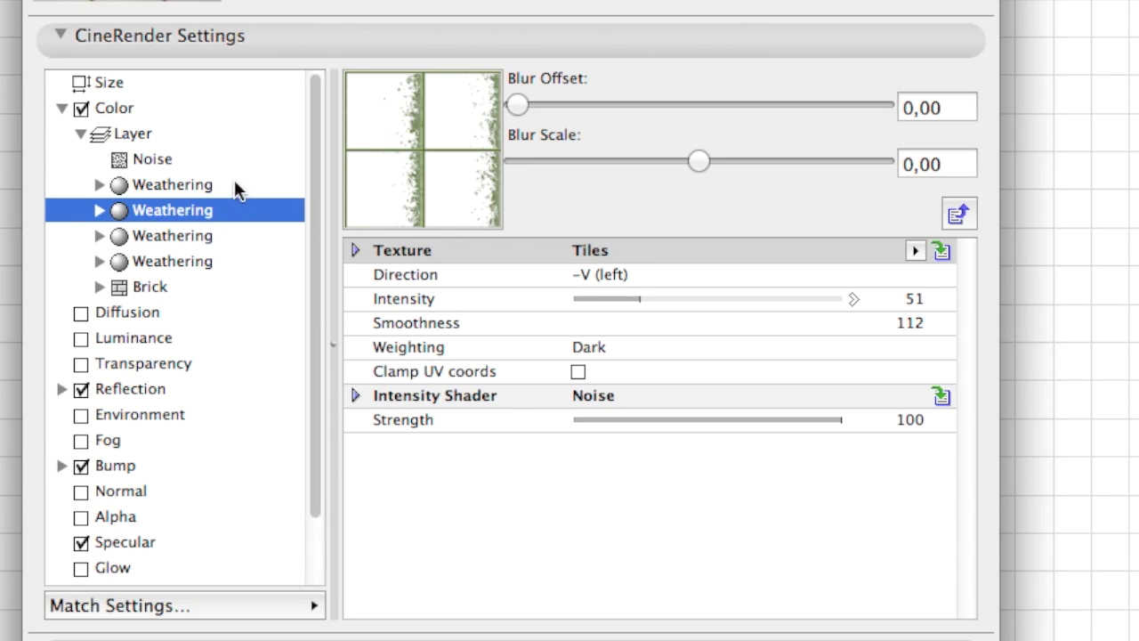
click(241, 184)
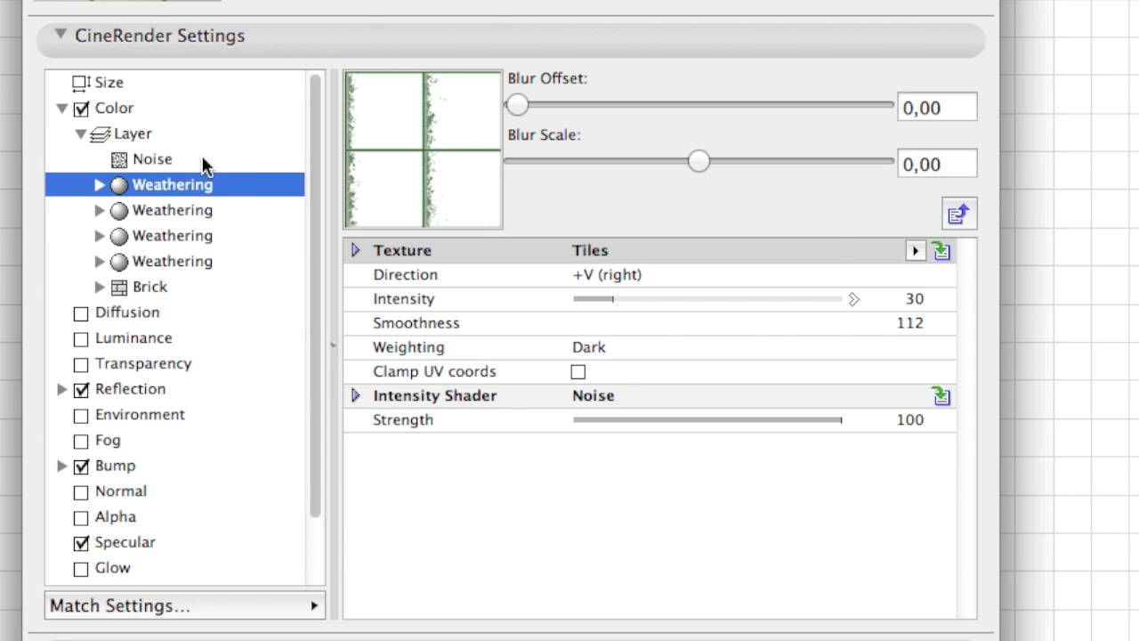
click(203, 162)
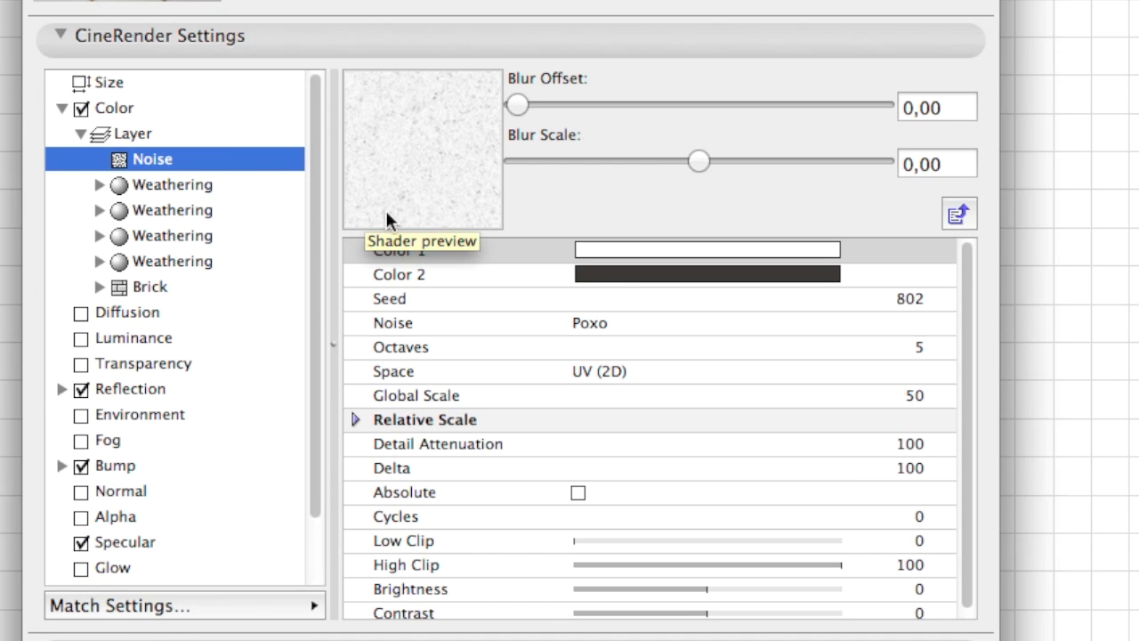
In the Color layer stack, set the Noise layer's strength to 76, keeping Multiply blending.
click(190, 136)
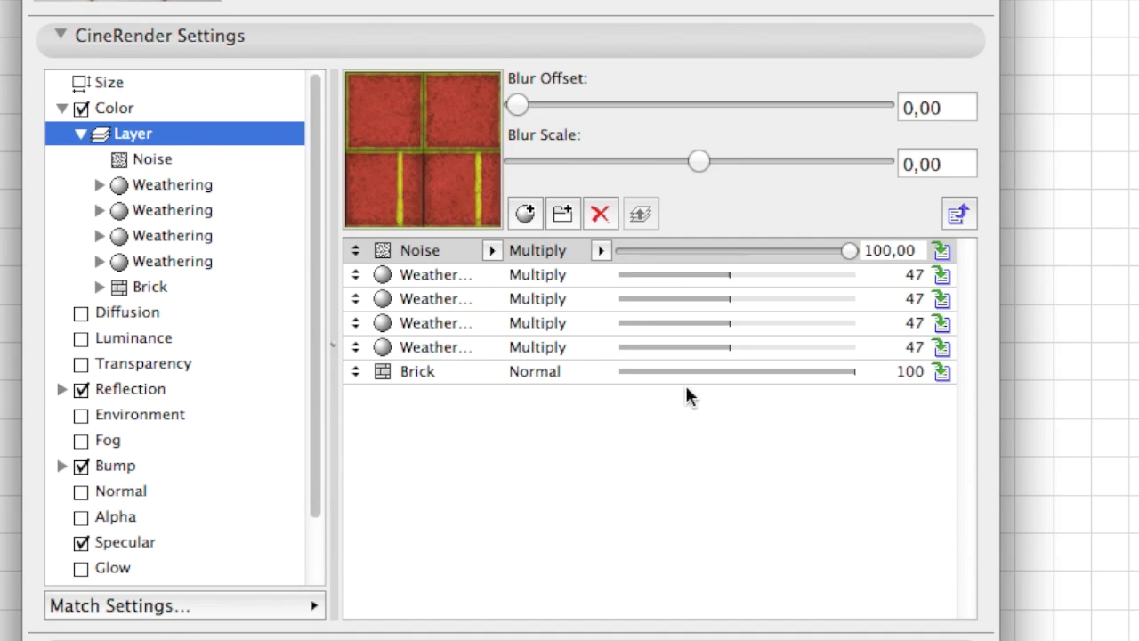
click(814, 417)
click(841, 254)
mouse_move(843, 254)
mouse_down()
mouse_move(704, 255)
mouse_move(793, 255)
mouse_up()
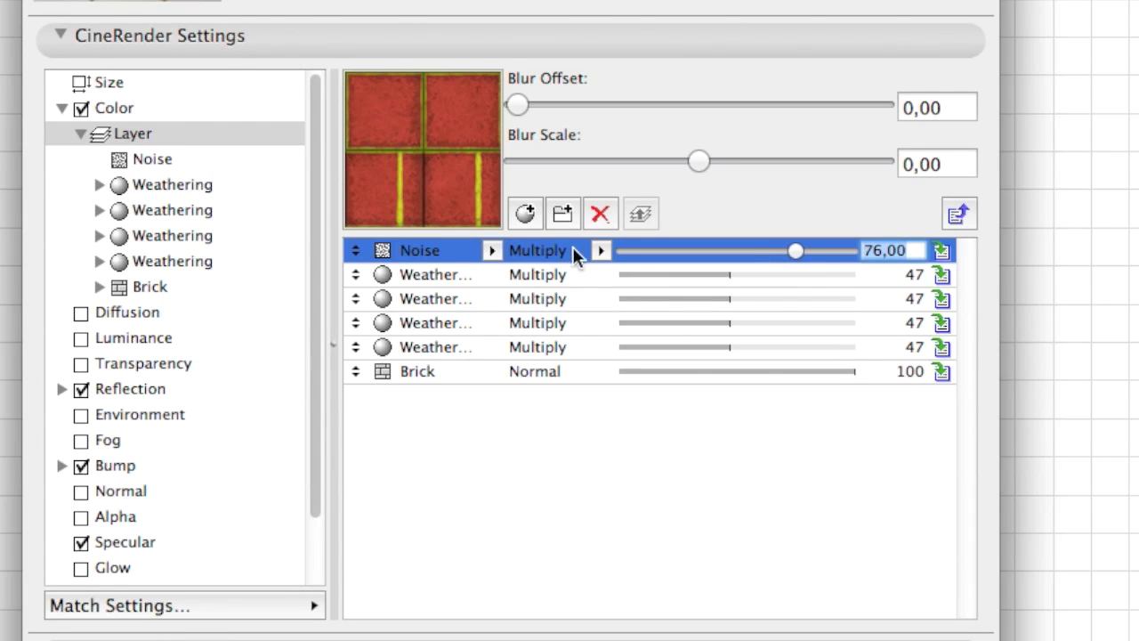
click(603, 253)
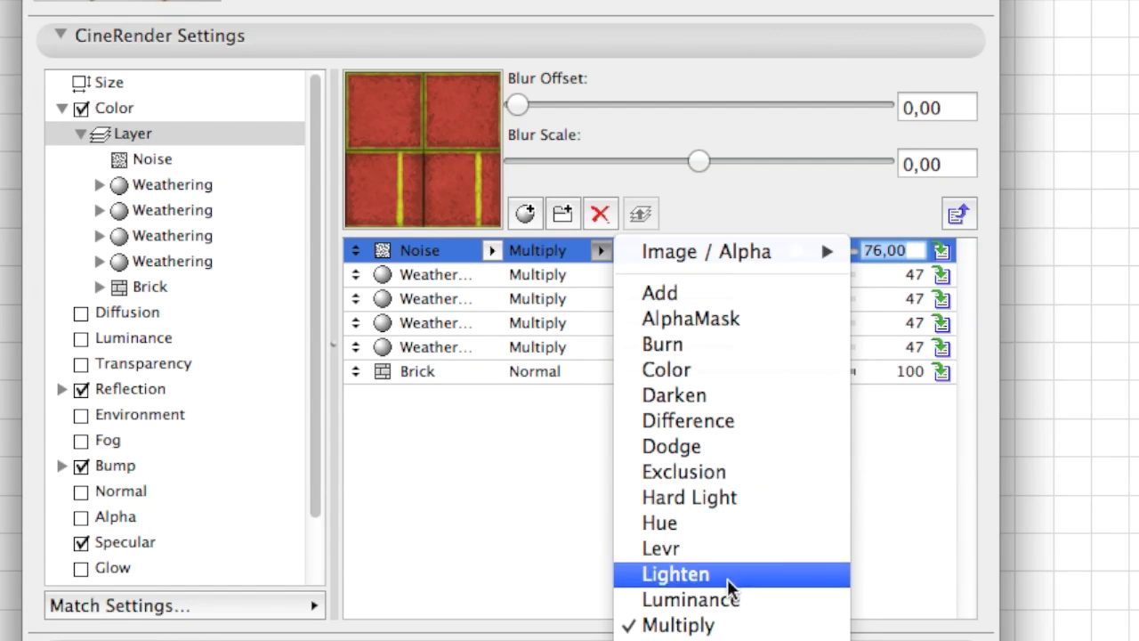
click(528, 567)
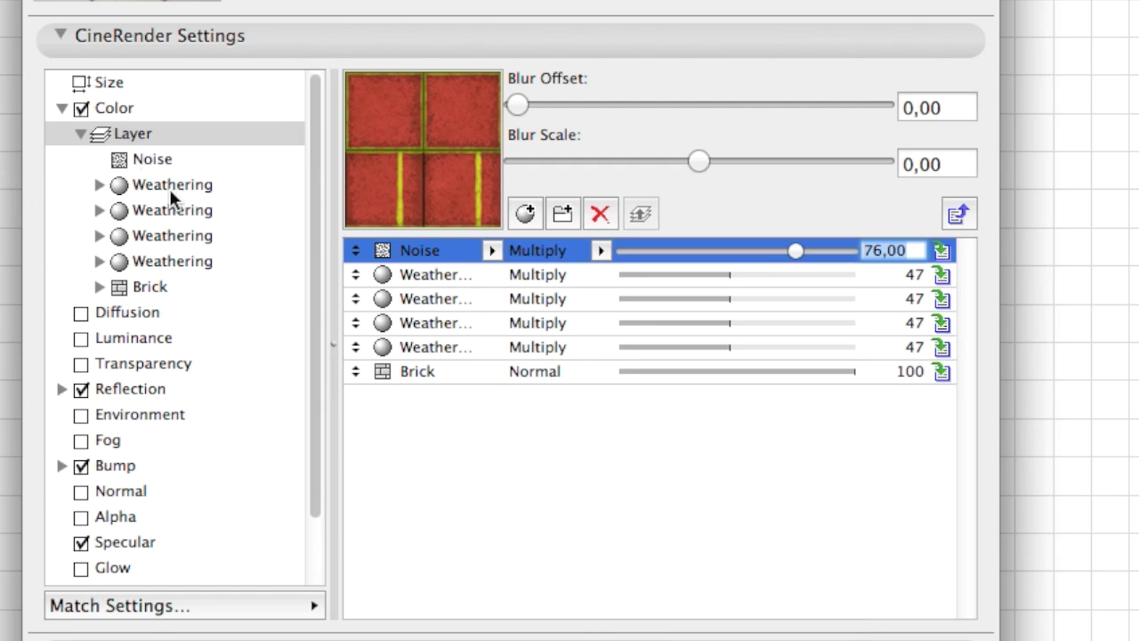
Collapse the Color channel and expand Reflection to reveal its Brick shader.
click(62, 108)
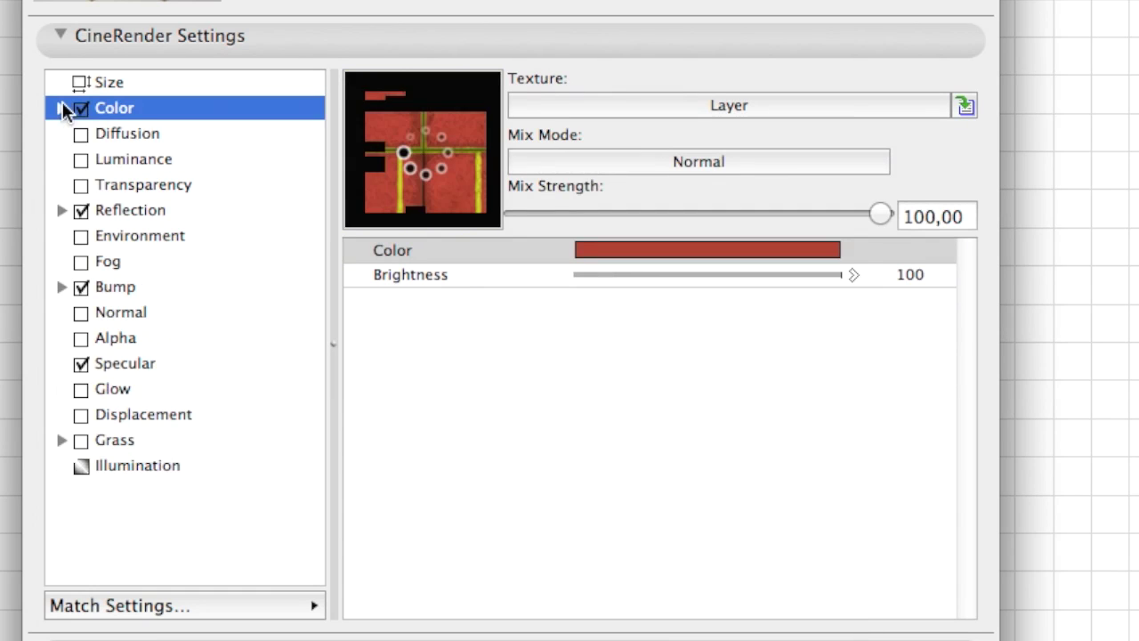
click(62, 212)
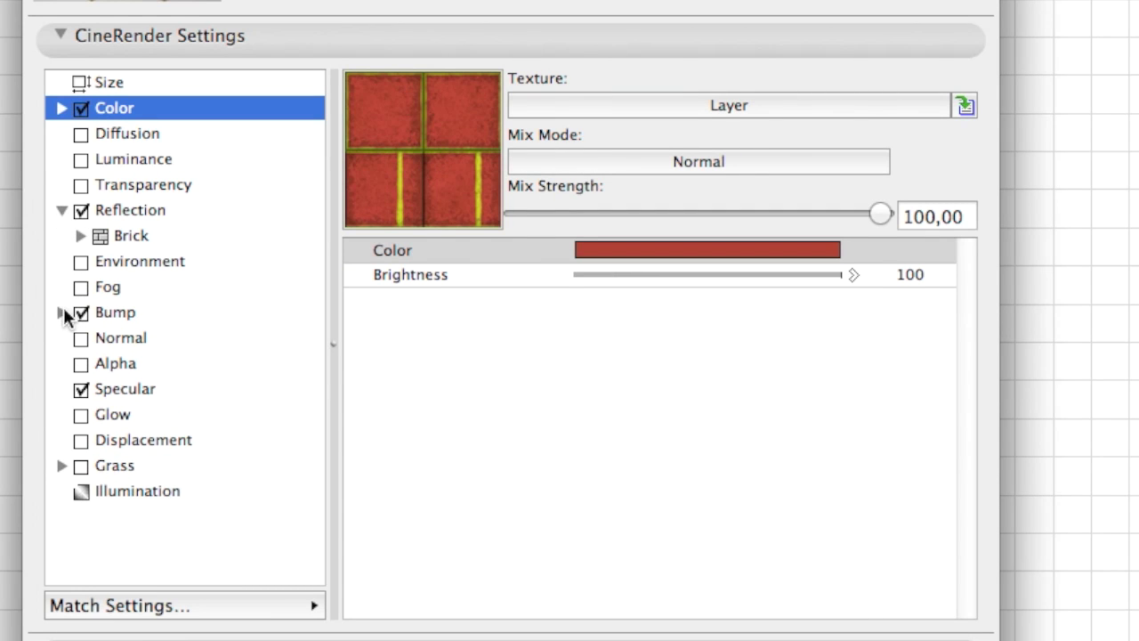